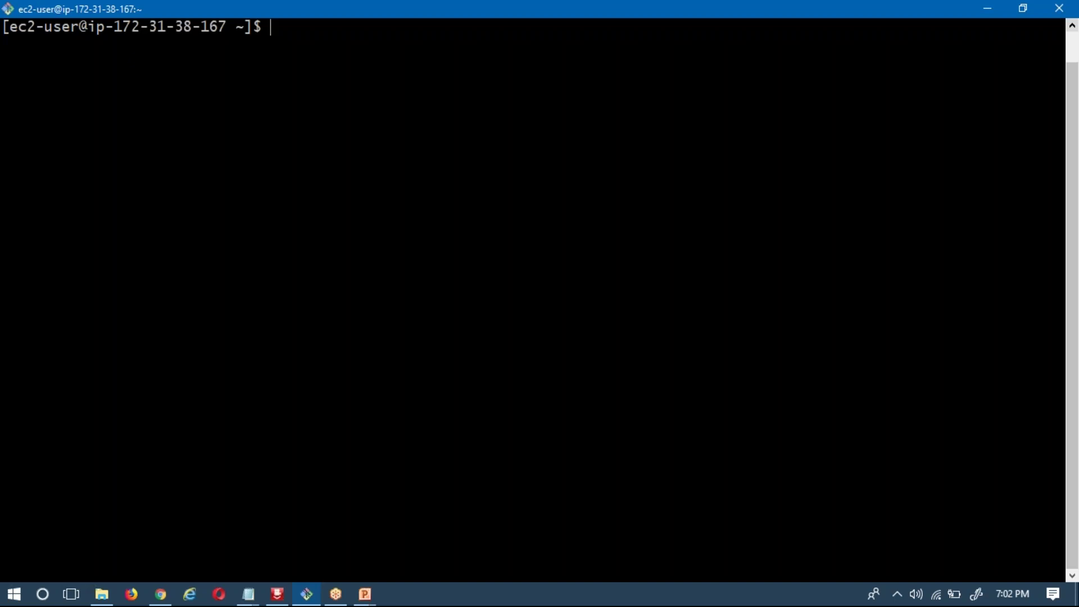
type("vi")
type(" read")
type("_passwo")
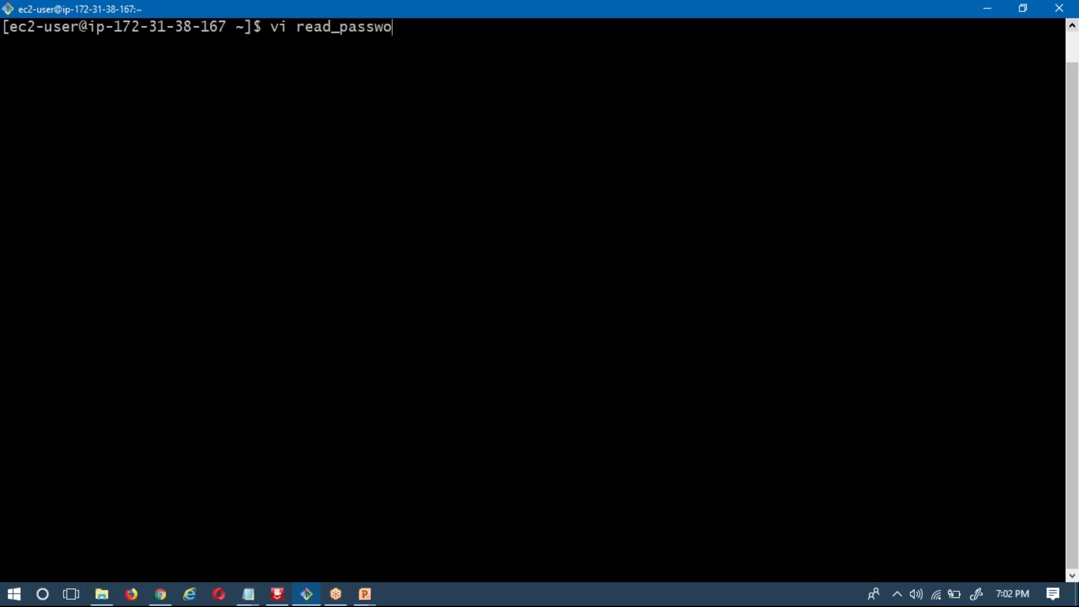
type("rd.sh")
Step: Start read_password.sh in vi with #!/bin/bash, an 'Enter user name: ' prompt and 'read user_name'
key("Return")
key("i")
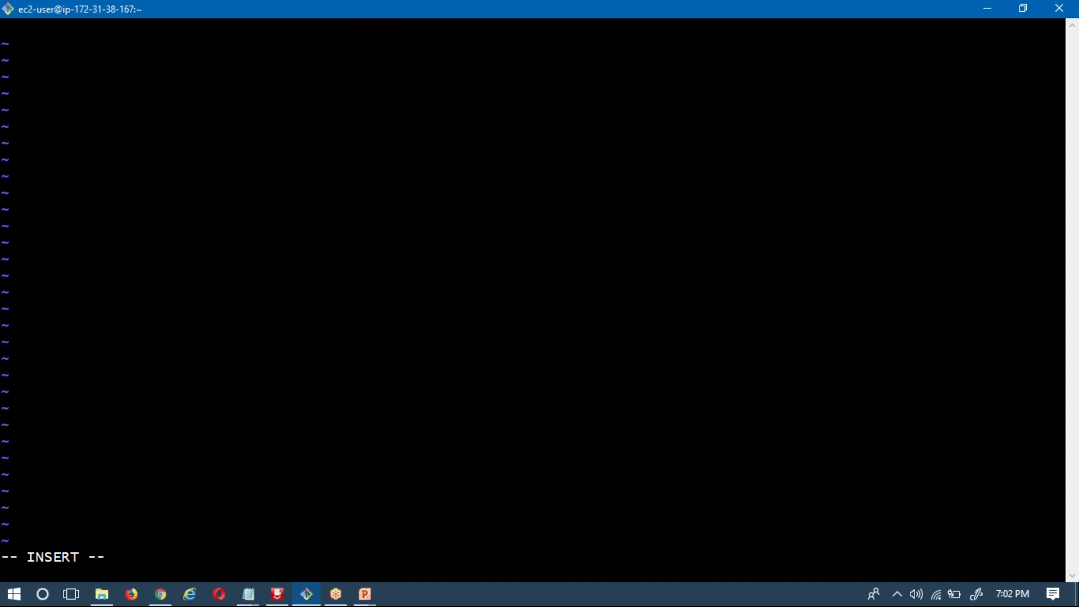
type("#!")
type("/bin/")
type("bash")
key("Return")
key("Return")
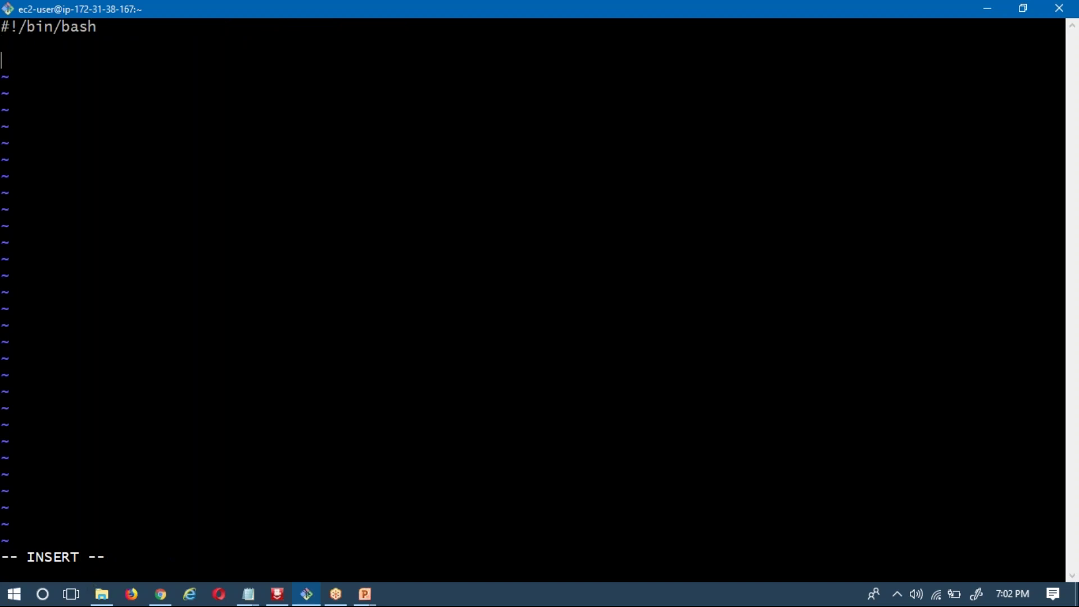
type("echo ")
type("-n")
type(" \"Ente")
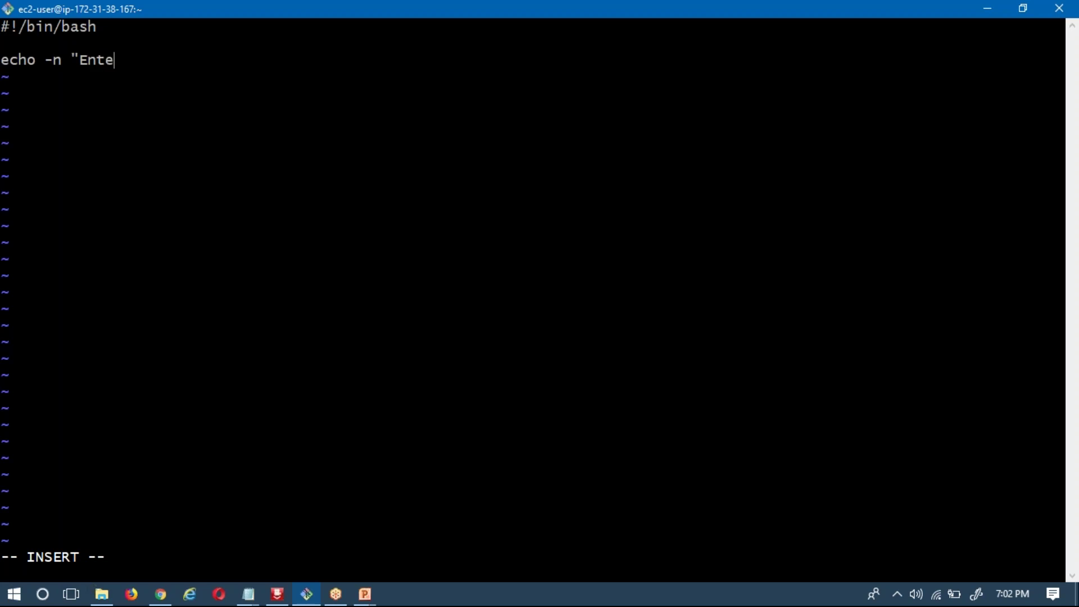
type("r y")
key("BackSpace")
type("u")
type("ser name: ")
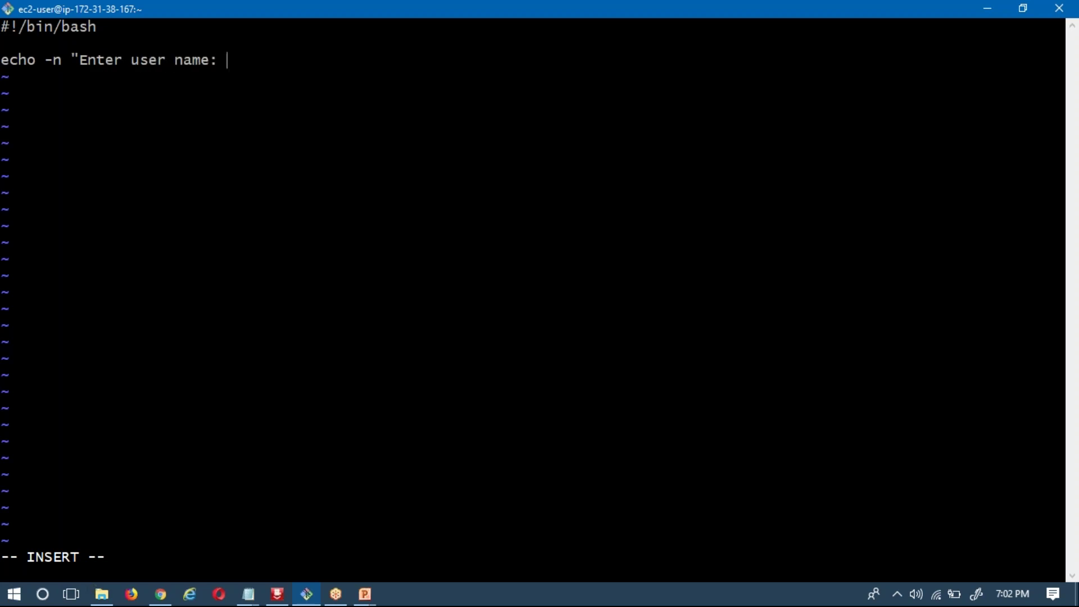
type("\"")
key("Return")
type("read ")
type("username")
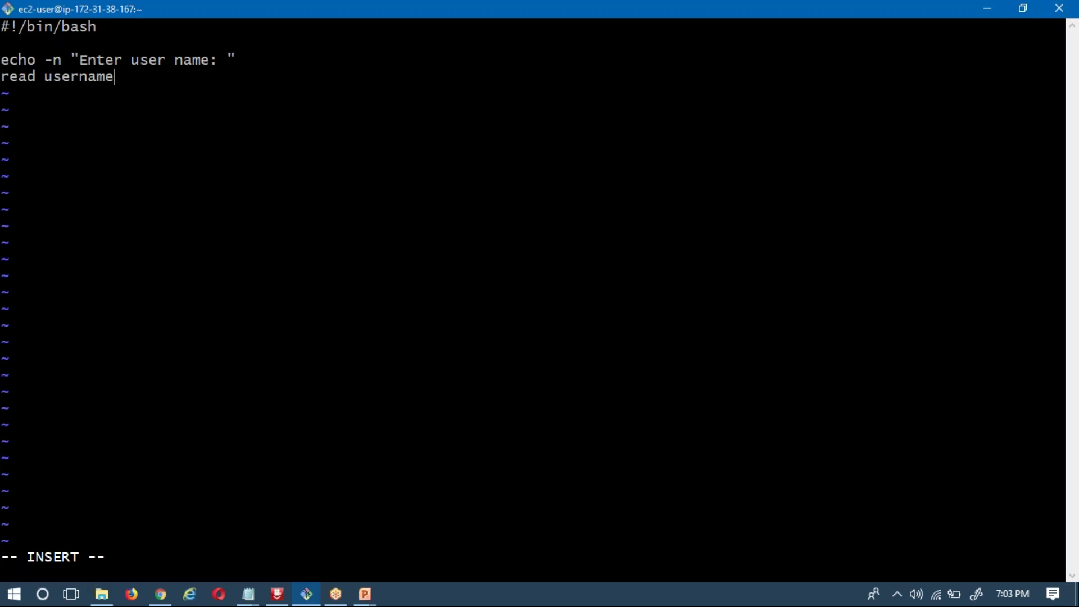
key("BackSpace")
key("BackSpace")
key("BackSpace")
key("BackSpace")
type("_")
type("name")
key("Return")
key("Return")
type("echo -")
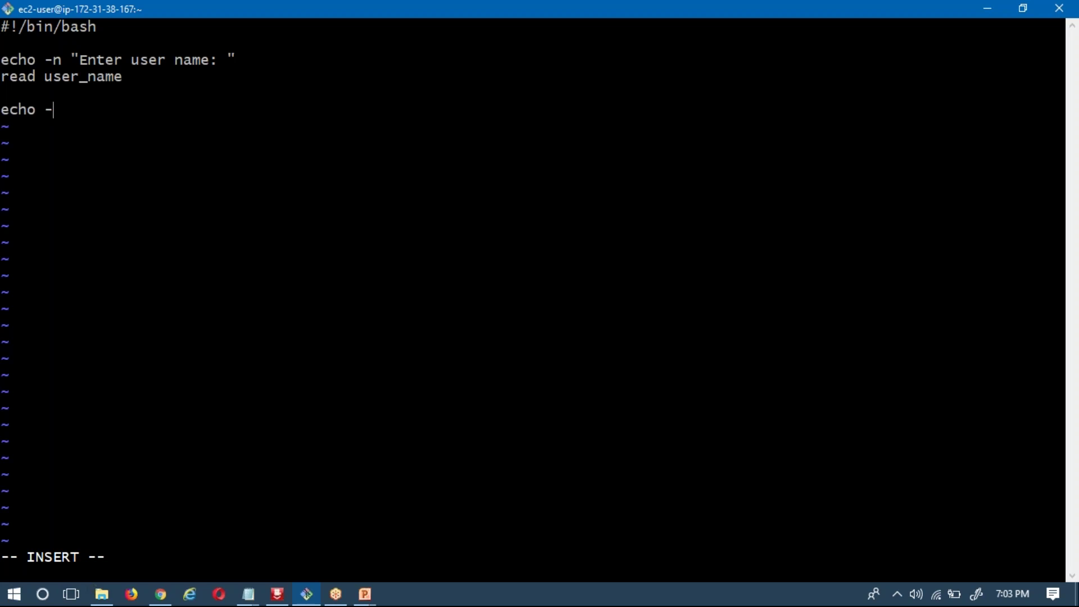
type("n")
type(" \"E")
type("nter your ")
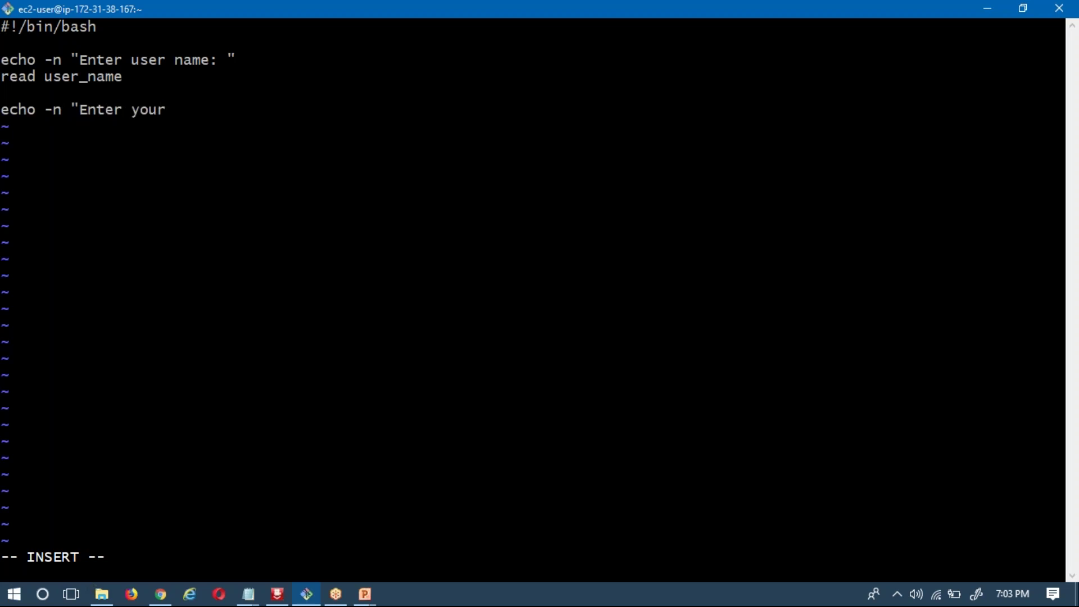
type("pass")
type("wd: ")
type("\"")
Step: Add the line echo -n "Enter your passwd: " followed by read -s passwd
key("Return")
type("re")
type("ad -s ")
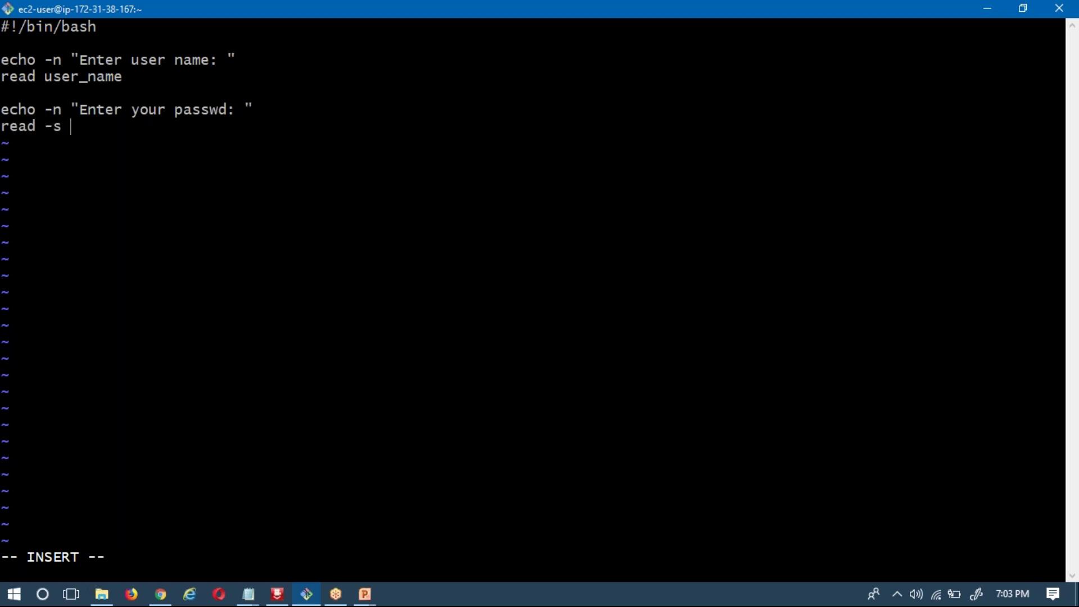
type("pass")
type("wd")
Step: Write echo "The user name is: $user_name and password is: $passwd" and save with :wq
key("Return")
key("Return")
key("Return")
type("echo ")
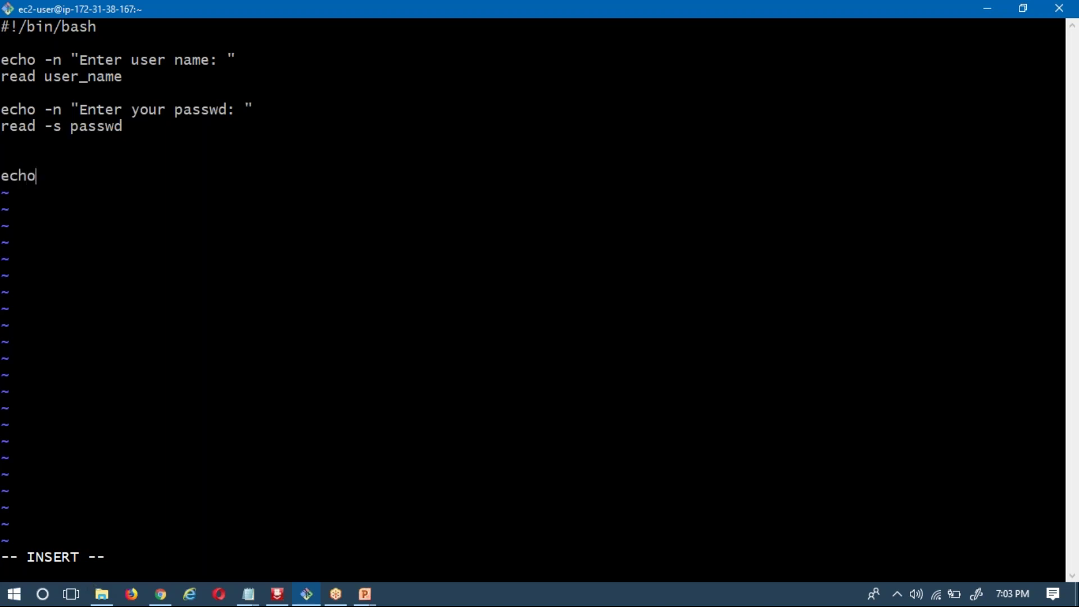
type("\"The us")
type("er name is: ")
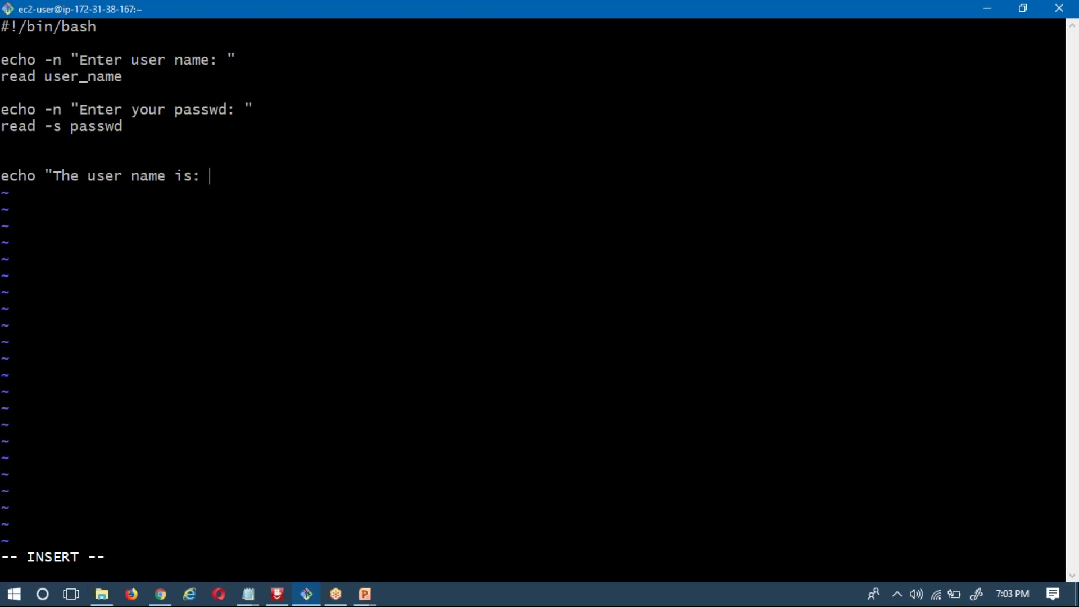
type("$u")
type("ser_name\"")
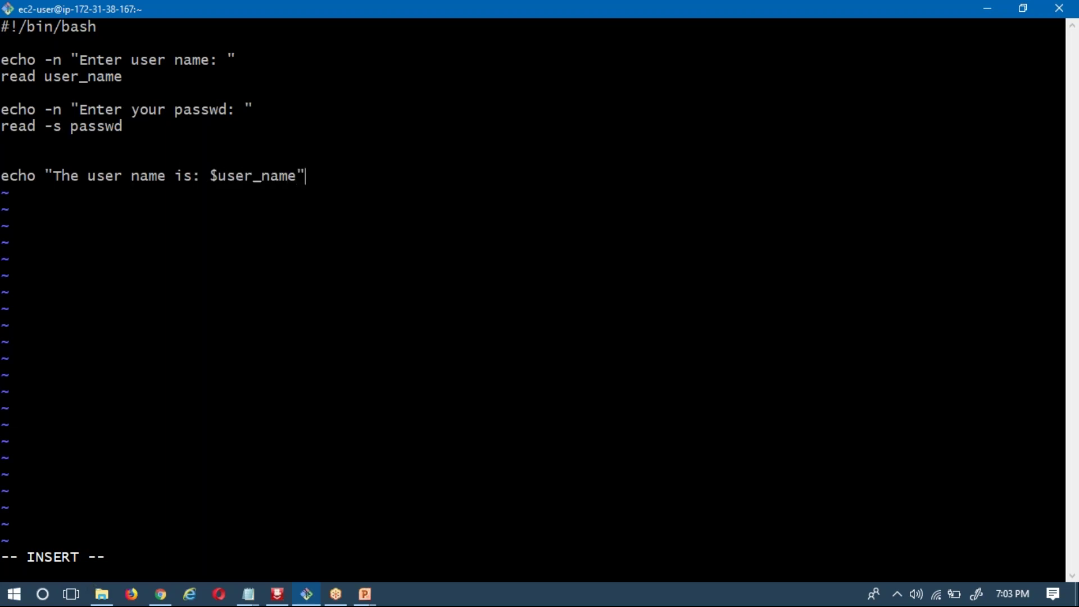
key("BackSpace")
type("and ")
type("pass")
type("wd")
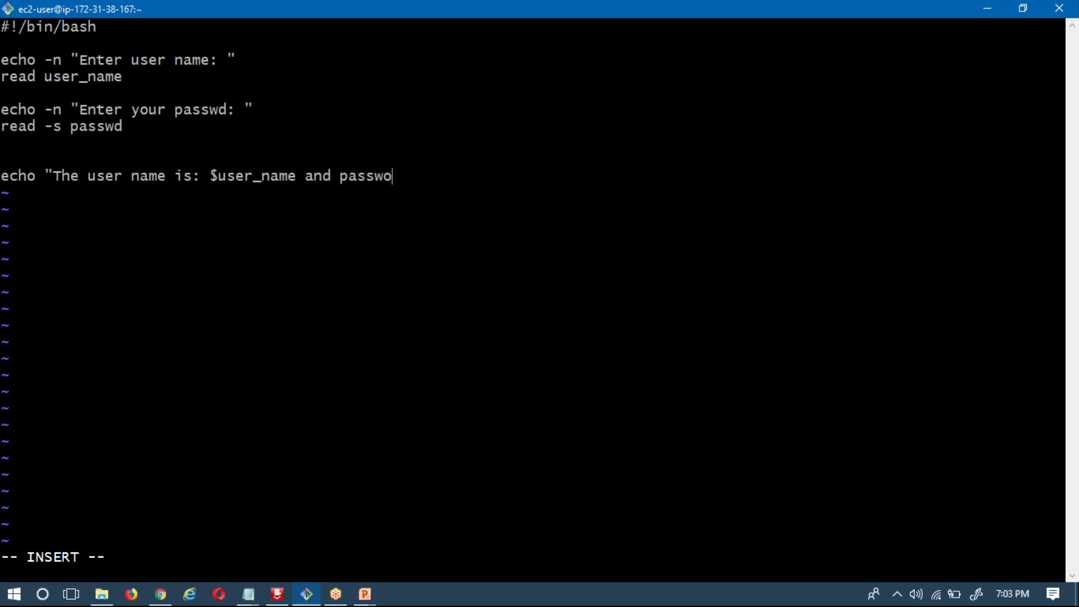
key("BackSpace")
type("ord is: ")
type("$")
type("passw")
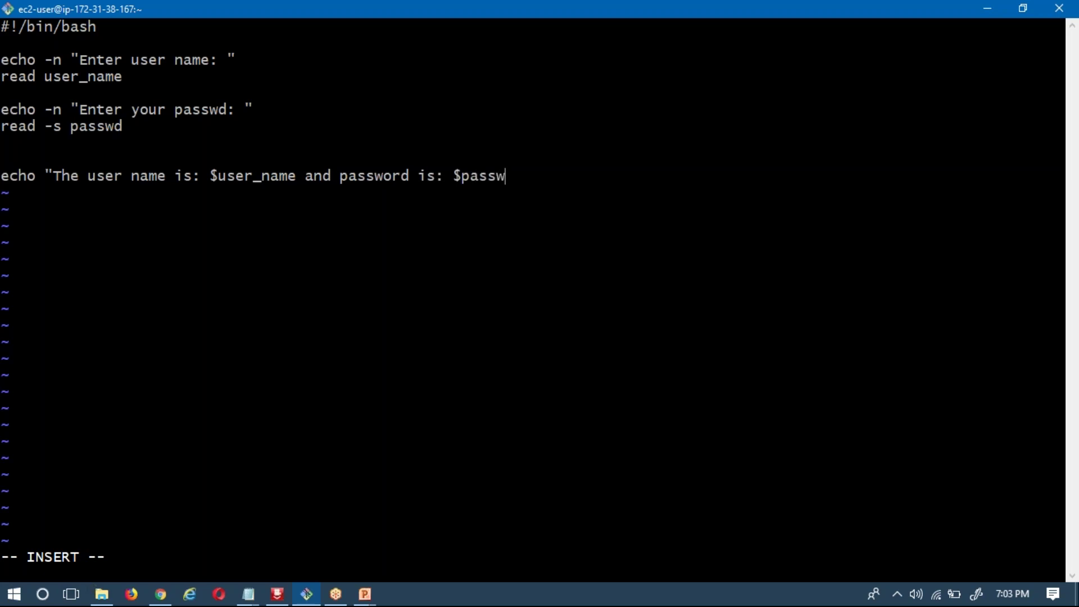
type("d\"")
key("Return")
key("Return")
key("Escape")
type(":w")
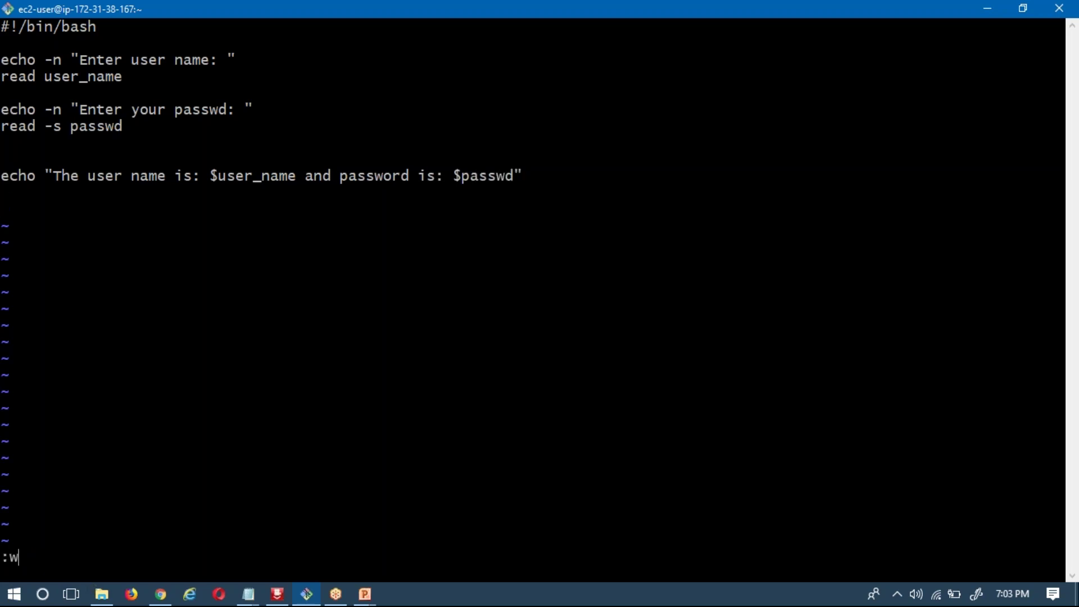
type("q!")
key("Return")
type("chm")
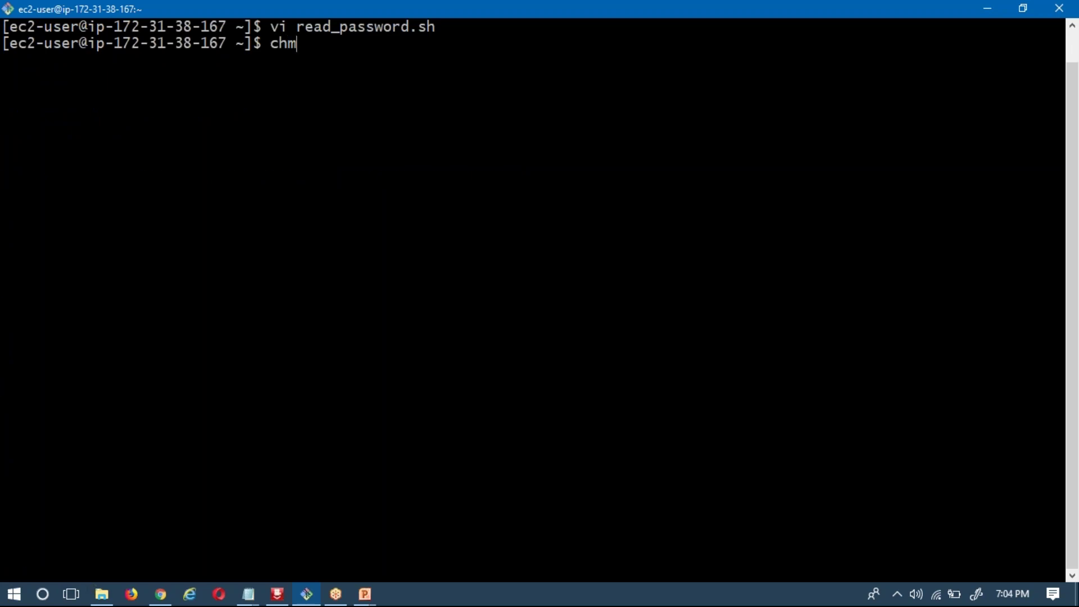
type("od +x ")
type("re")
Step: Apply chmod +x to read_password.sh, then enter ./read_password.sh at the prompt
key("Tab")
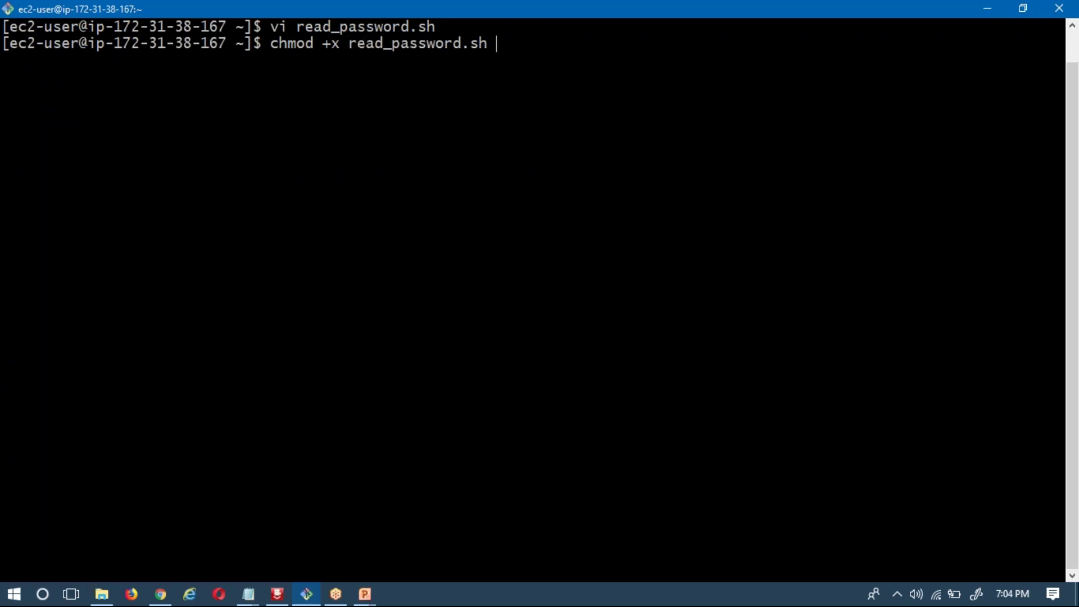
key("Return")
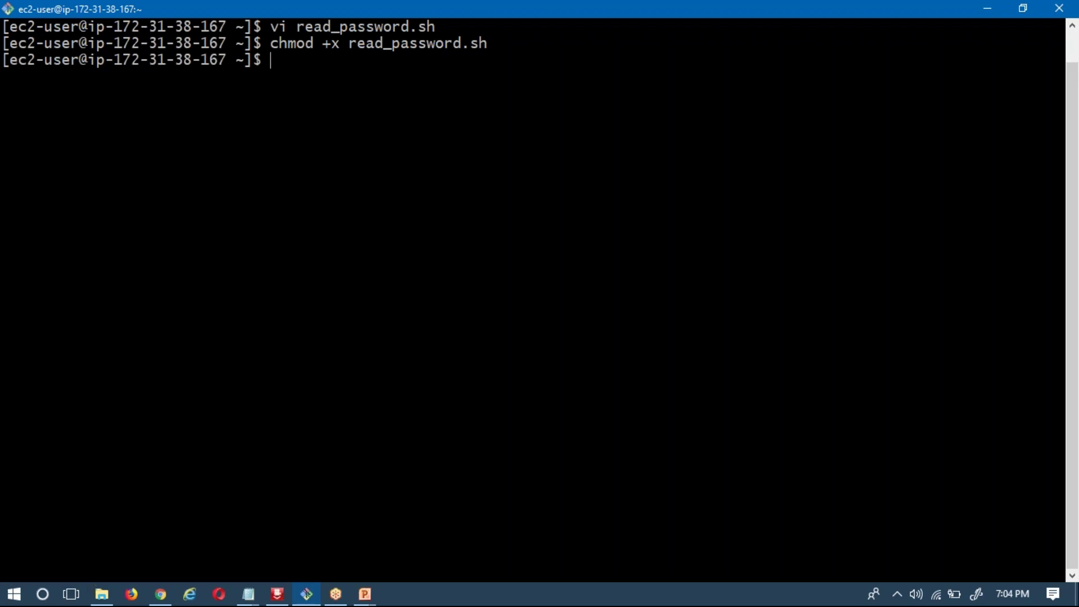
type("./re")
key("Tab")
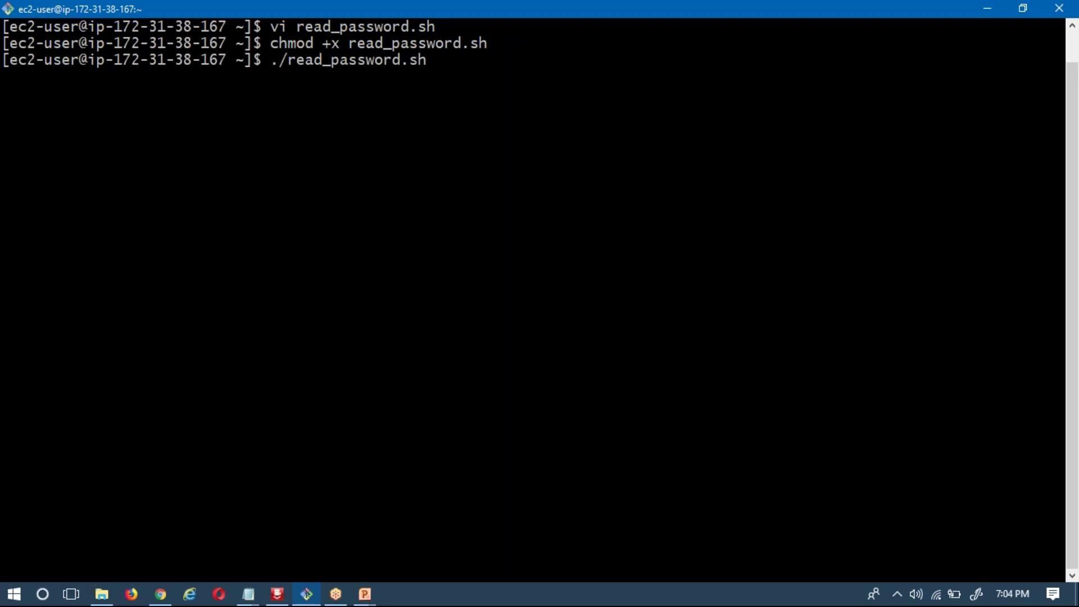
Step: Run the script as ec2-user with a hidden password, then highlight the output on the prompt's line
key("Return")
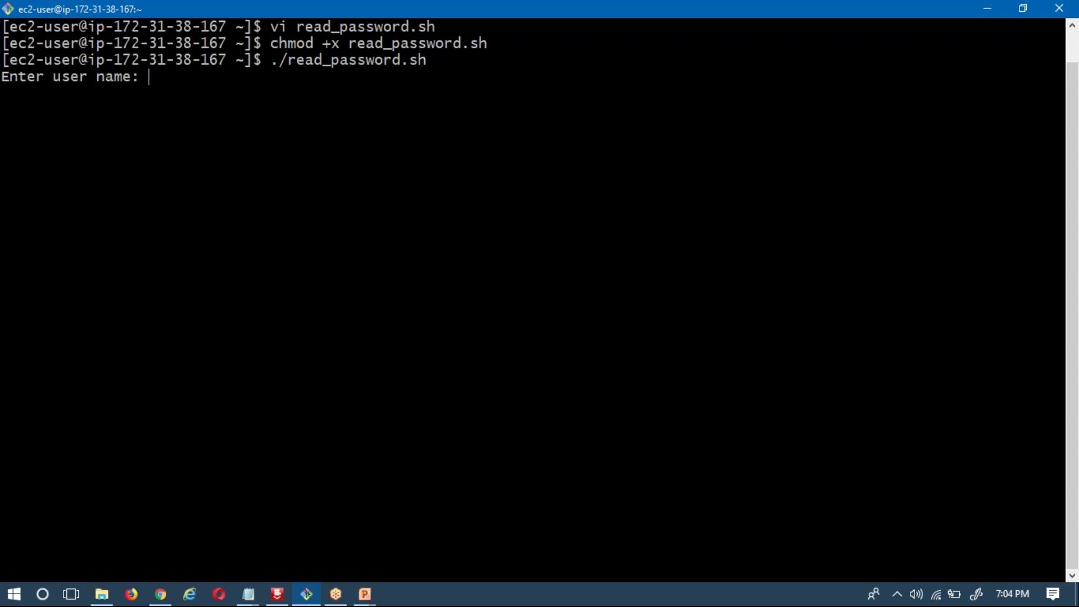
type("nare")
key("BackSpace")
key("BackSpace")
key("BackSpace")
key("BackSpace")
type("e")
type("c2-use")
type("r")
key("Return")
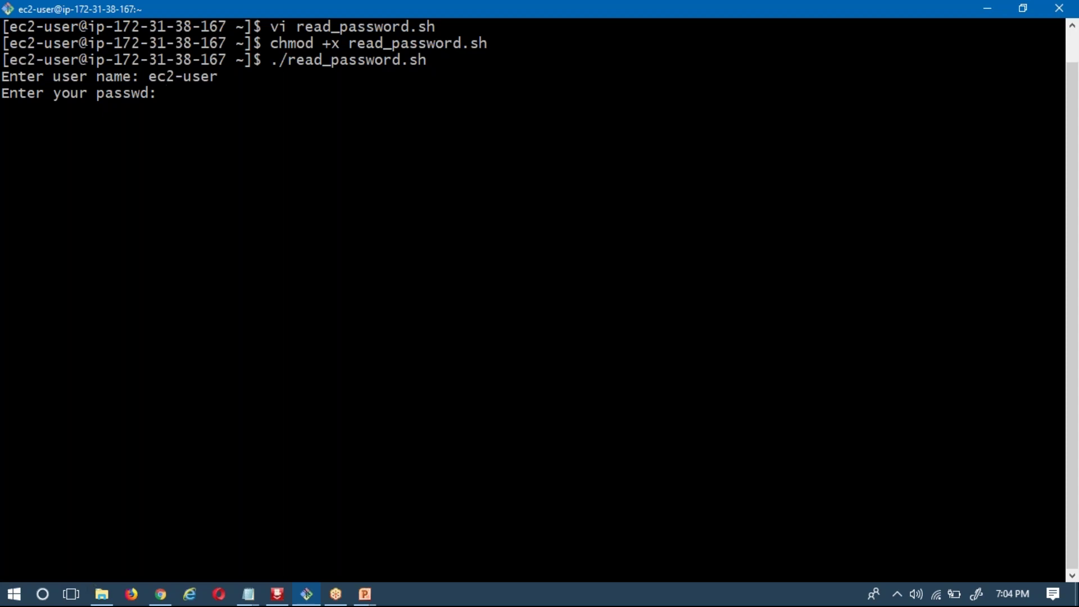
key("Return")
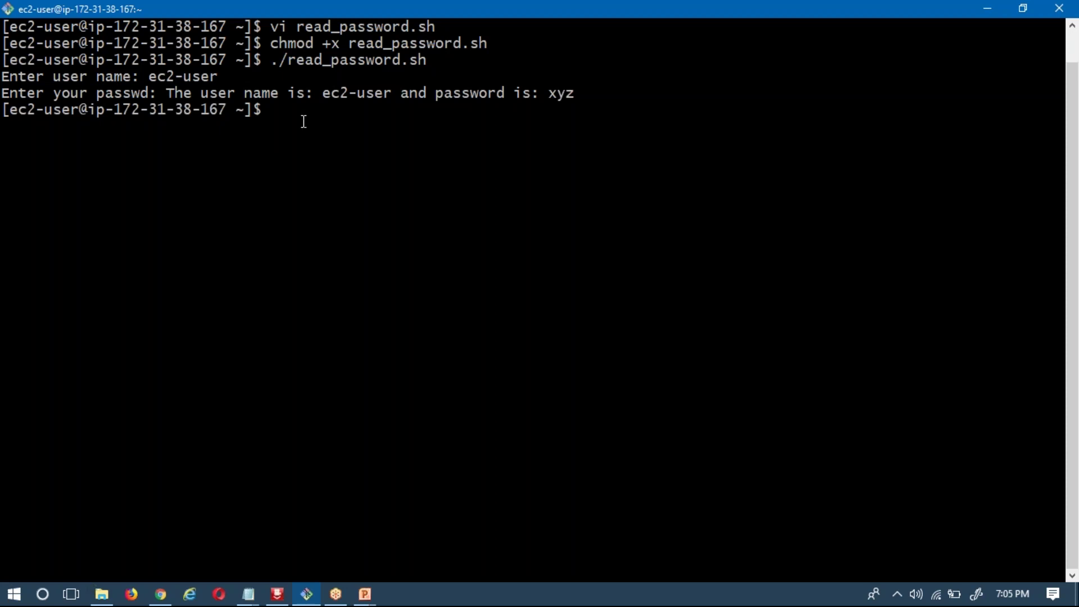
left_click_drag(166, 93, 339, 101)
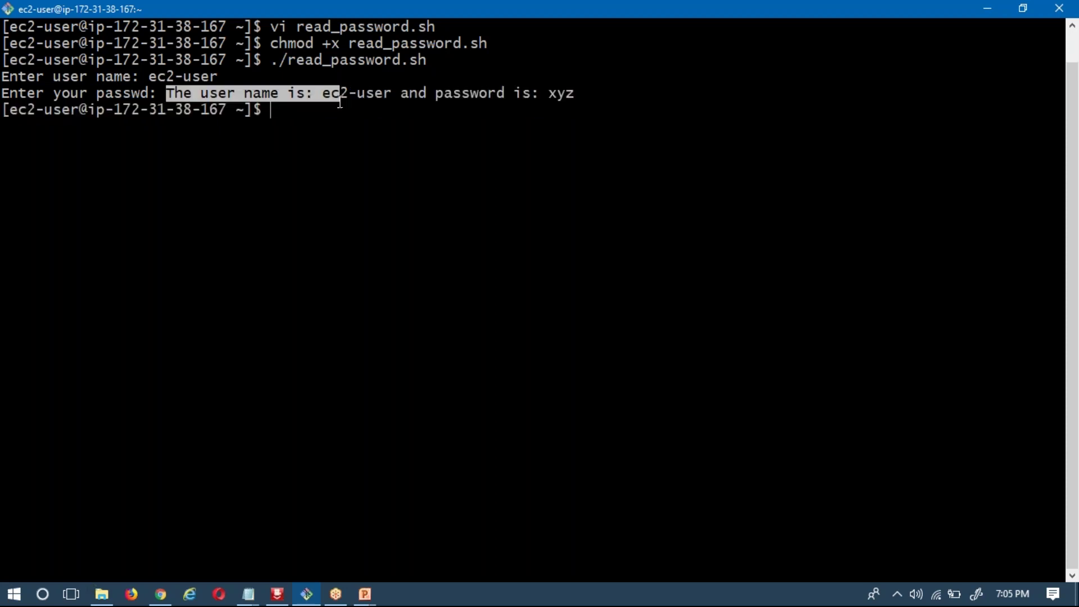
type("vi ")
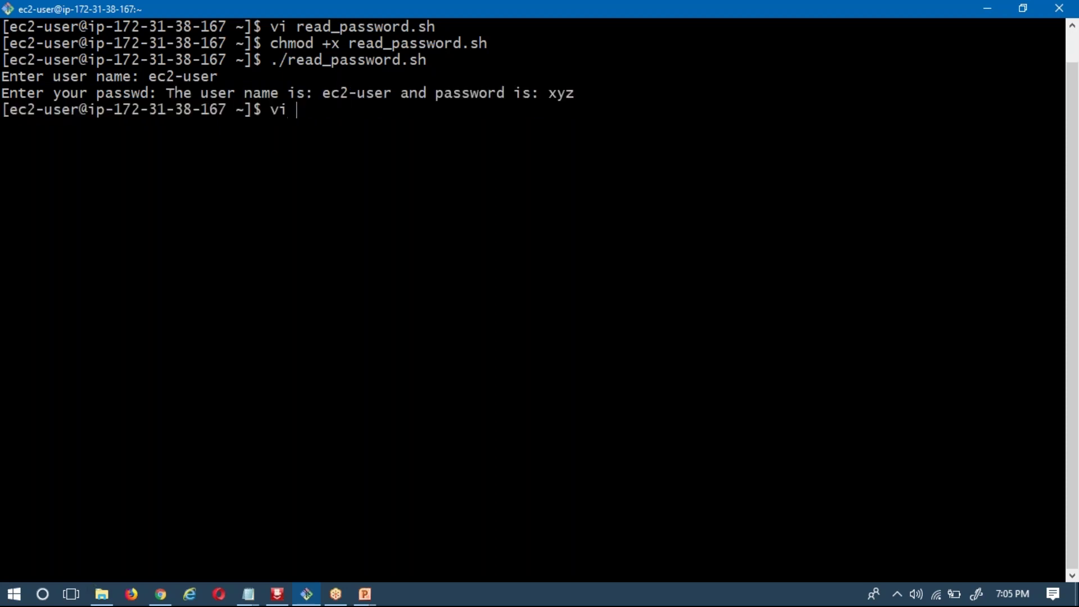
type("read_password.sh")
Step: Insert a bare echo line above the final echo in read_password.sh and save it
key("Return")
key("i")
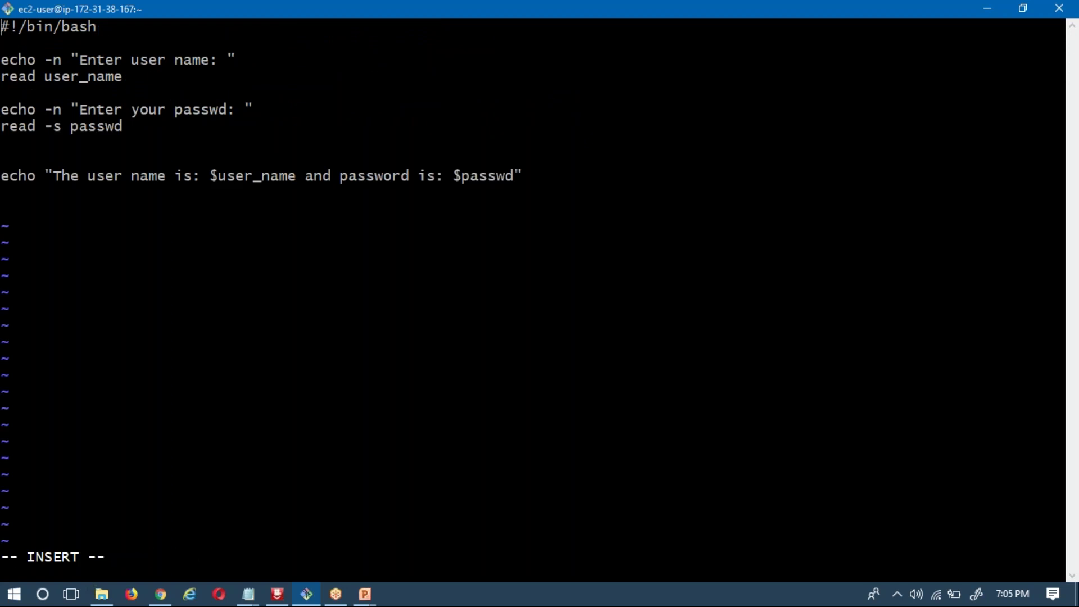
key("Down")
key("Down")
key("Down")
key("Down")
type("echo")
key("Escape")
type(":wq!")
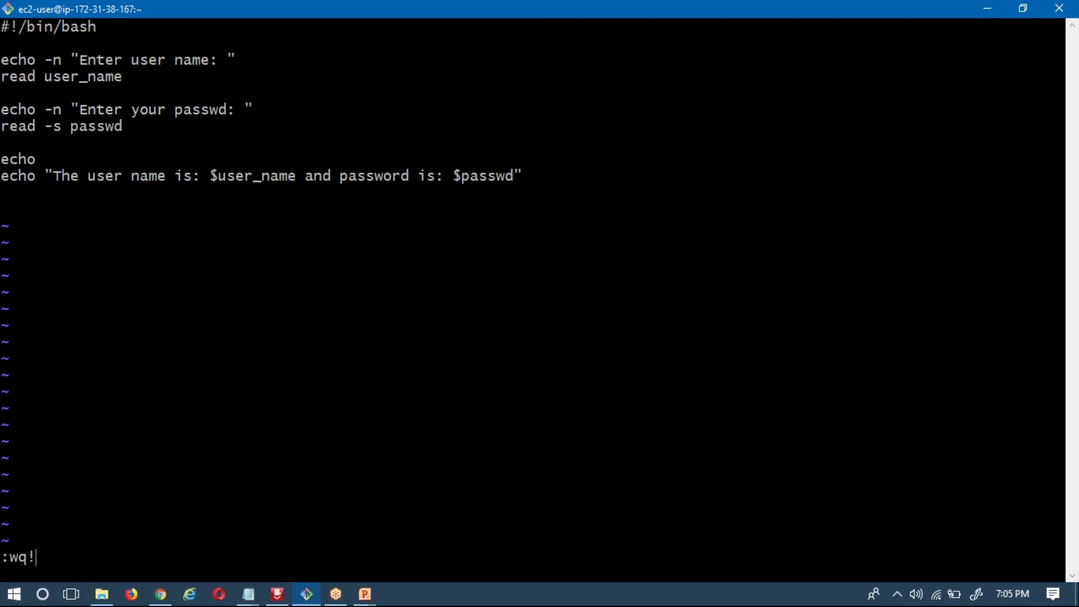
key("Return")
type("/re")
Step: Rerun ./read_password.sh with ec2-user and the hidden password, getting output on its own line
key("Tab")
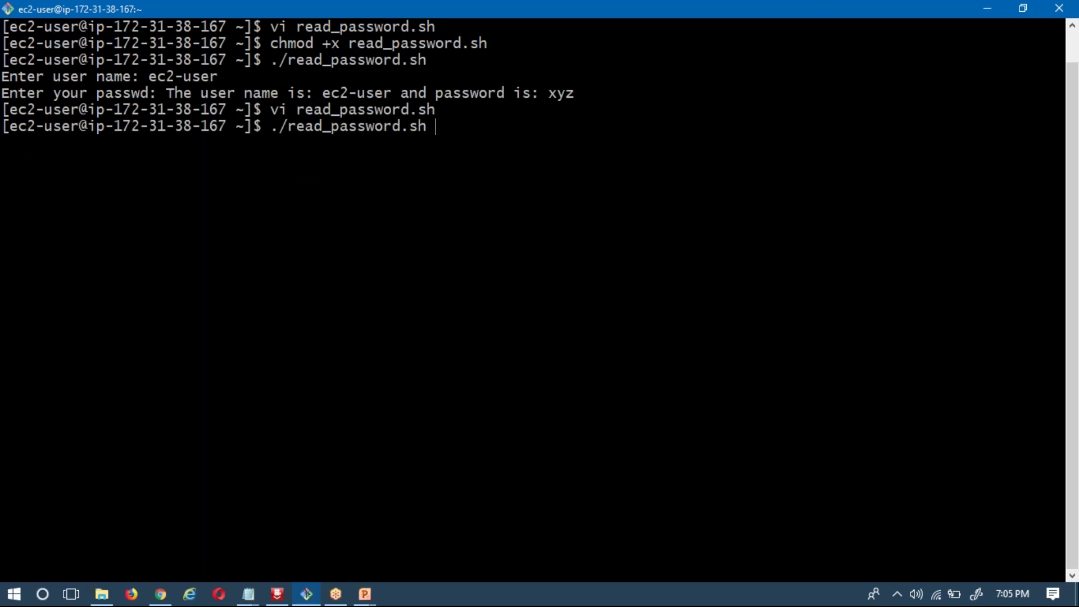
key("Return")
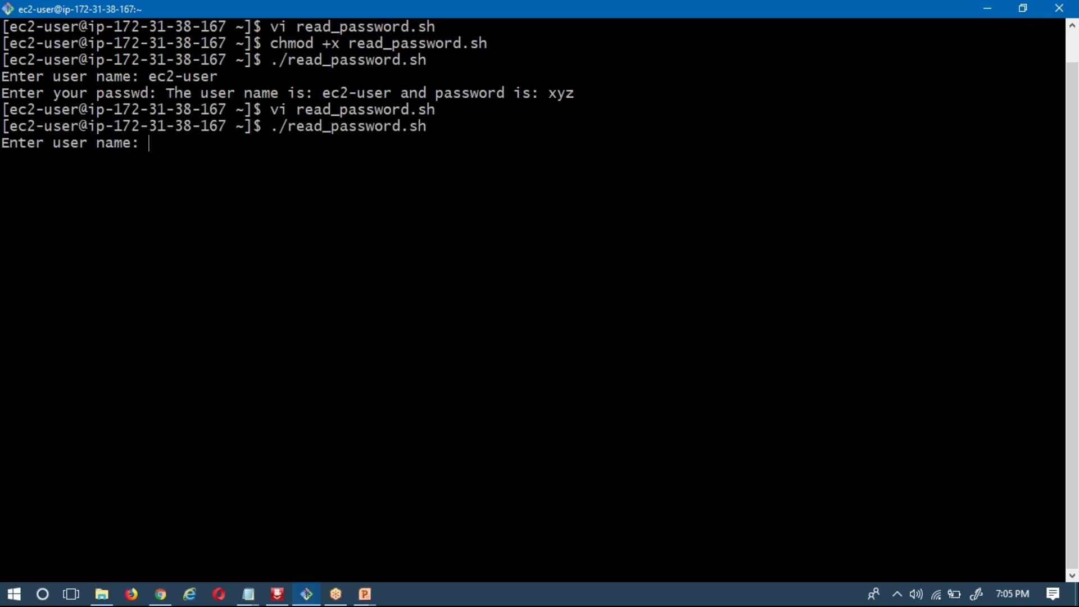
type("ec2-use")
type("r")
key("Return")
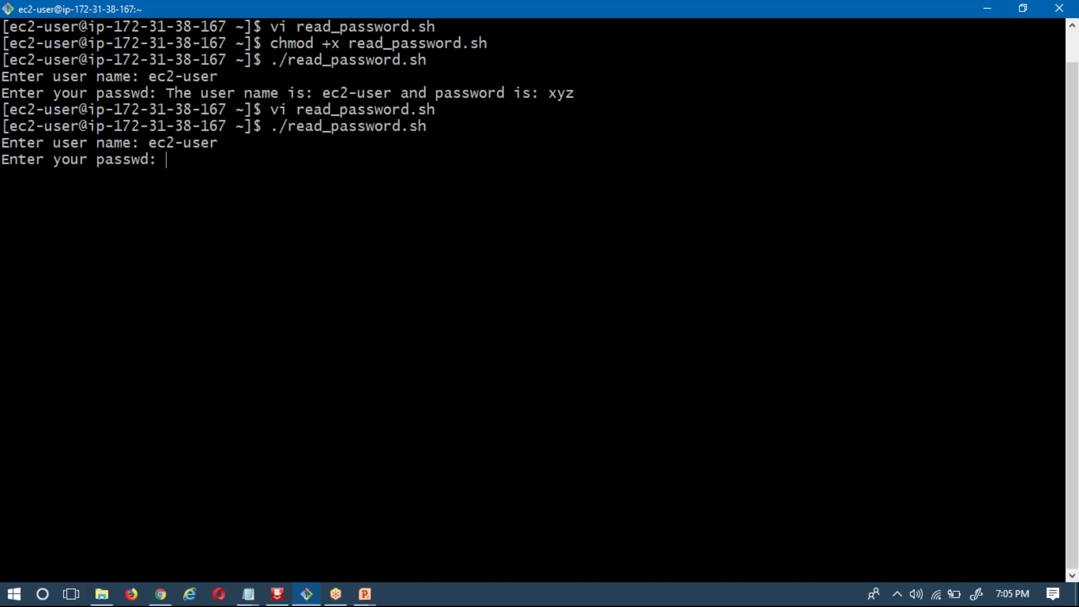
key("Return")
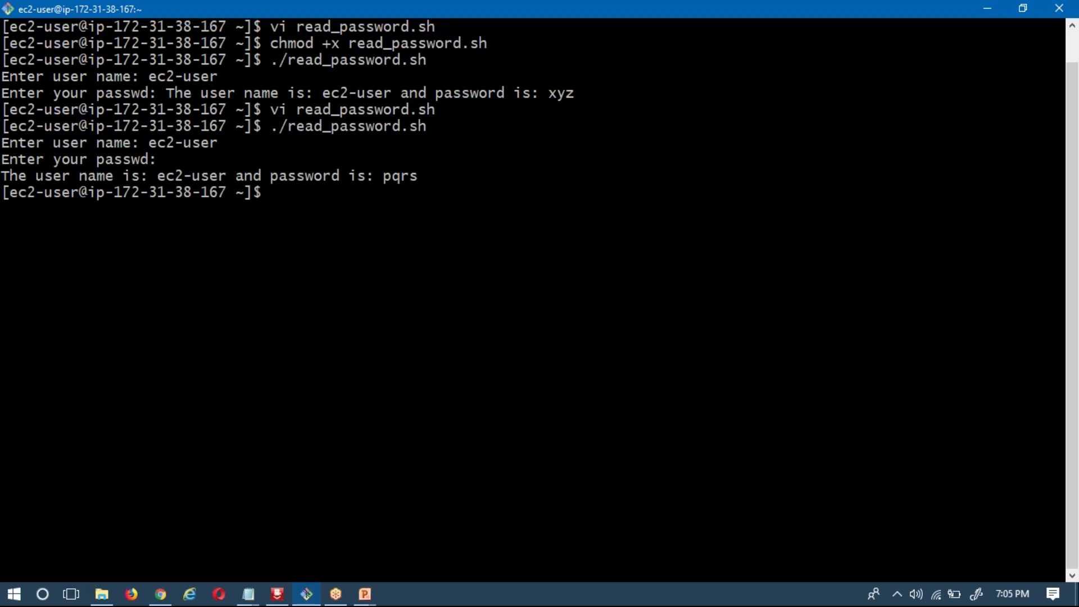